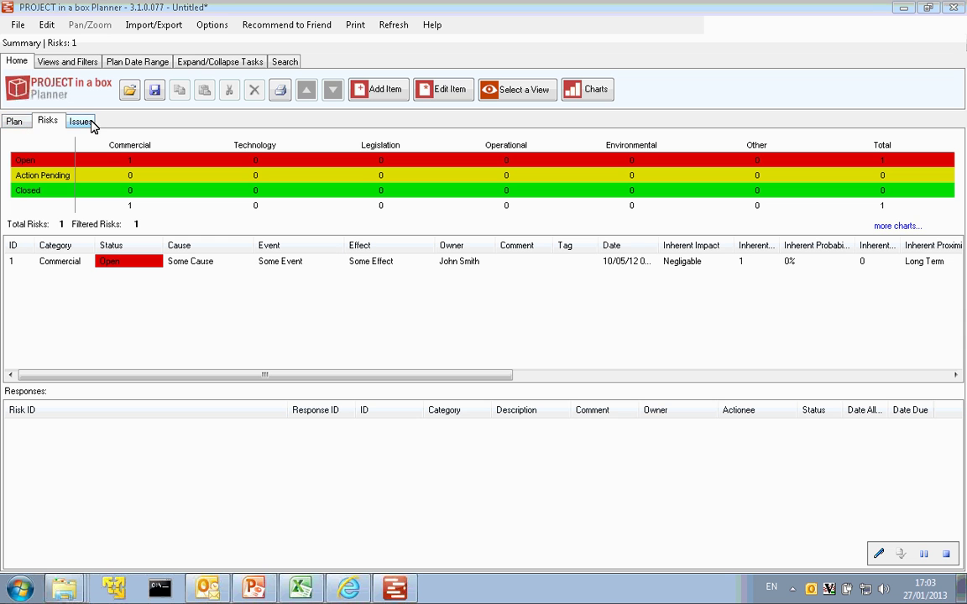
Restrict the program view to Risks only.
{"action": "left_click", "coordinate": [15, 122]}
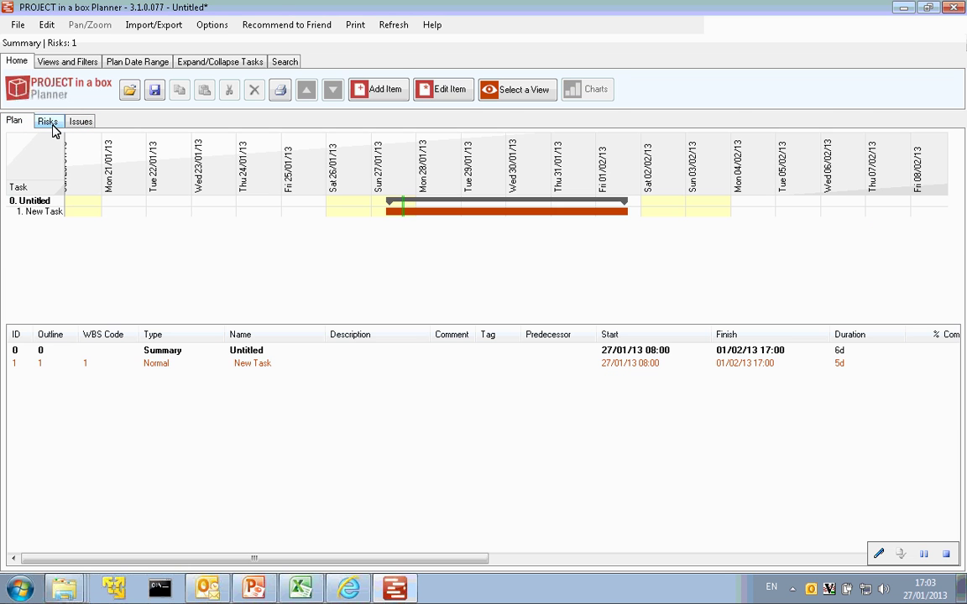
{"action": "left_click", "coordinate": [48, 123]}
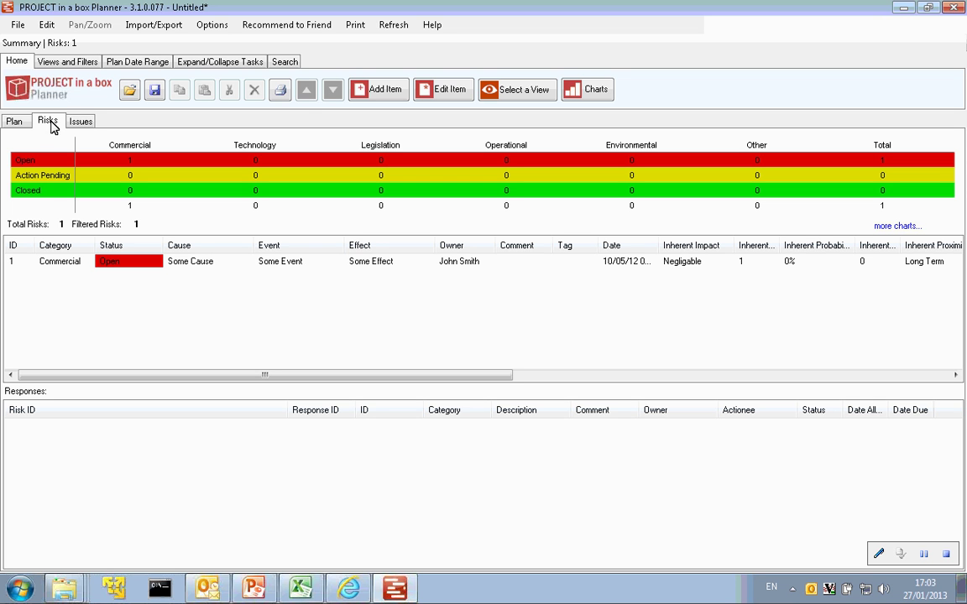
{"action": "left_click", "coordinate": [213, 28]}
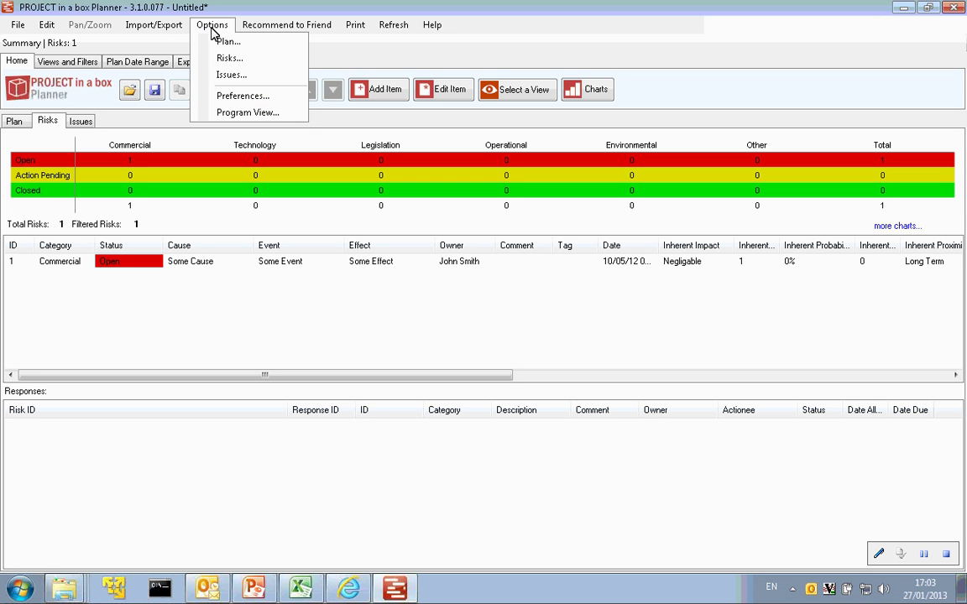
{"action": "left_click", "coordinate": [234, 116]}
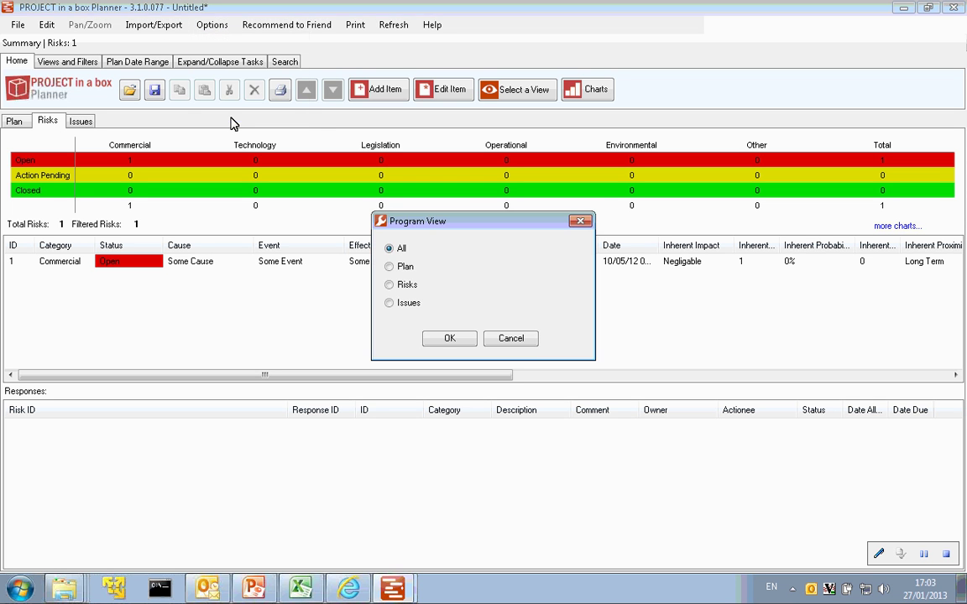
{"action": "left_click", "coordinate": [441, 338]}
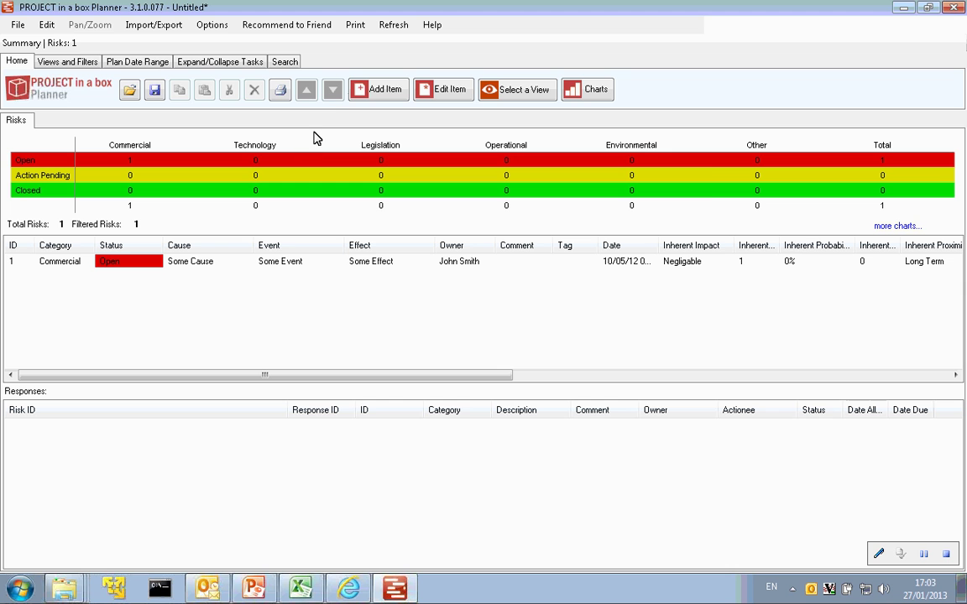
Add a new risk with cause "this may happen" and category Legislation, and assign the existing person from the list as owner.
{"action": "left_click", "coordinate": [394, 94]}
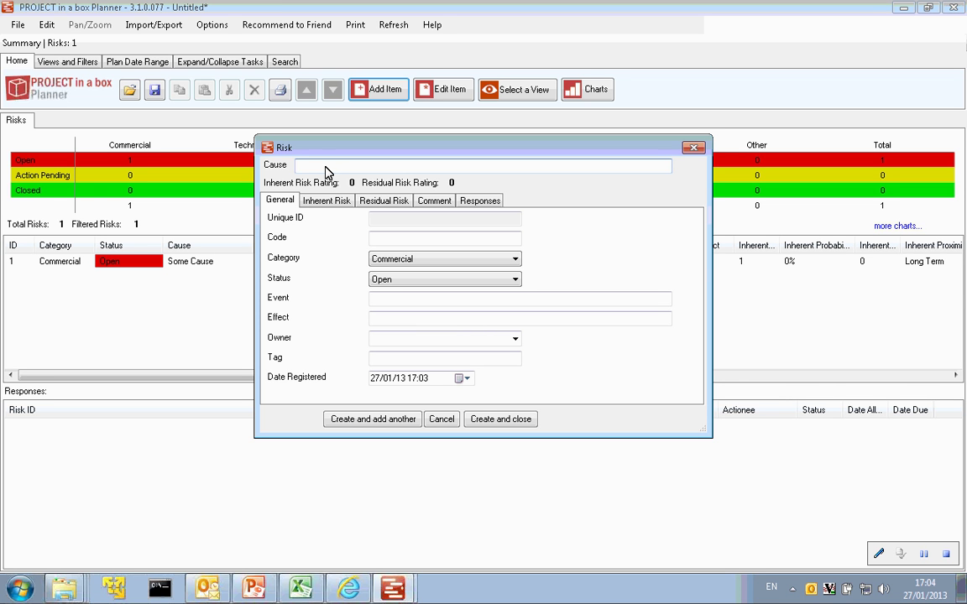
{"action": "type", "text": "this may happen"}
{"action": "left_click", "coordinate": [513, 261]}
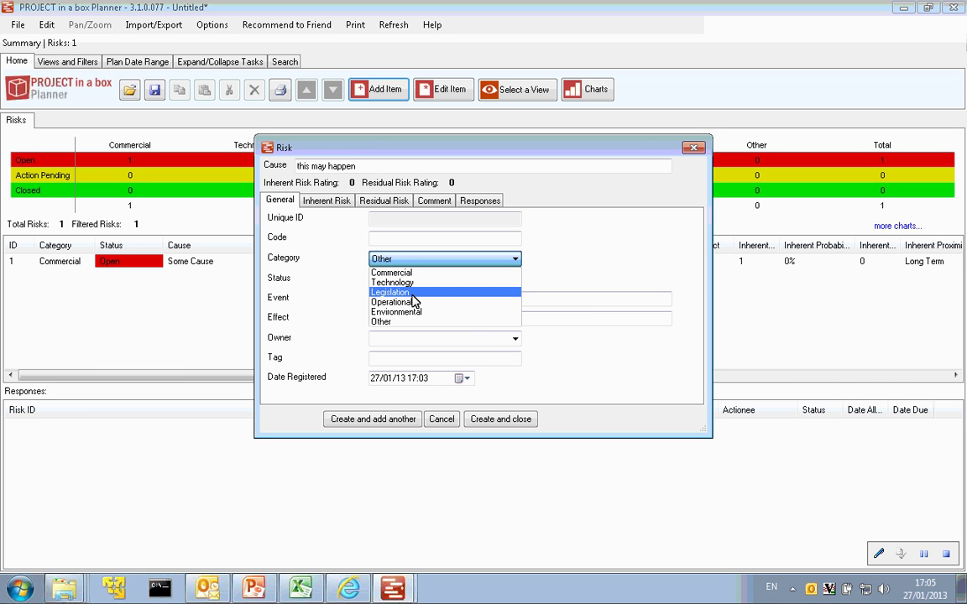
{"action": "left_click", "coordinate": [412, 293]}
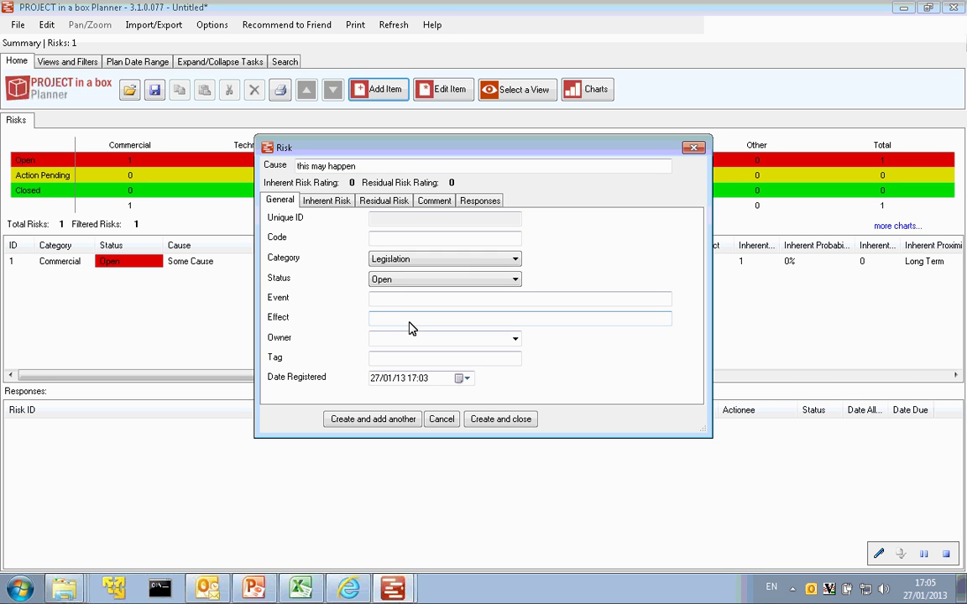
{"action": "left_click", "coordinate": [515, 341]}
{"action": "left_click", "coordinate": [515, 341]}
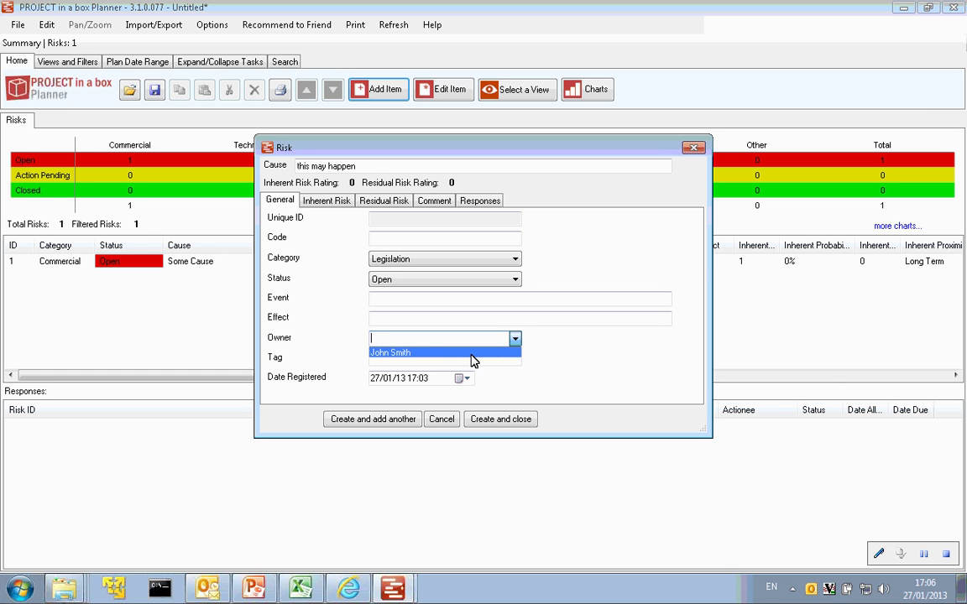
{"action": "left_click", "coordinate": [408, 353]}
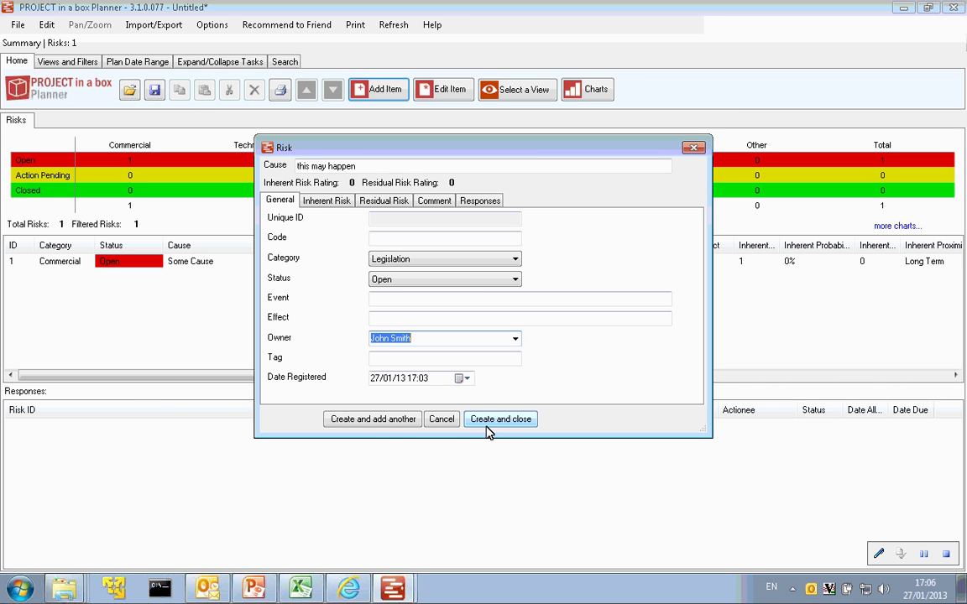
{"action": "left_click", "coordinate": [393, 419]}
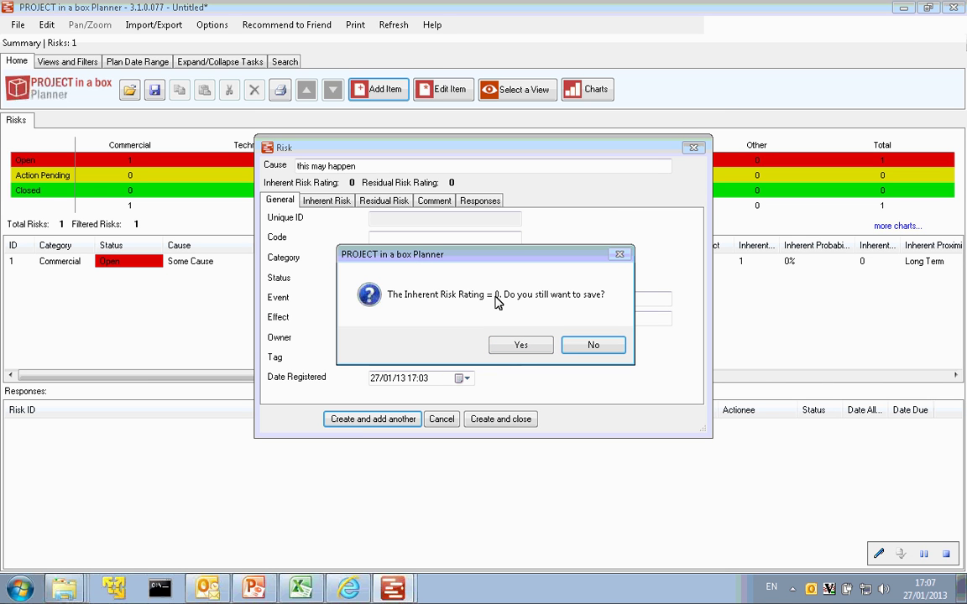
{"action": "left_click", "coordinate": [583, 344]}
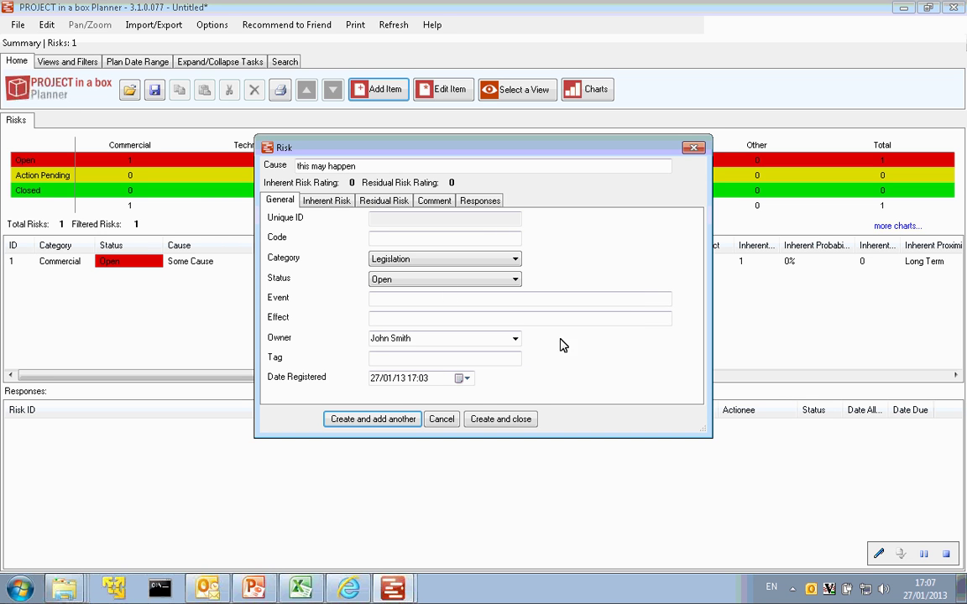
Rate the inherent risk with Low impact, 60% probability, Short Term proximity and expected value 500, and create it, continuing with another risk.
{"action": "left_click", "coordinate": [327, 205]}
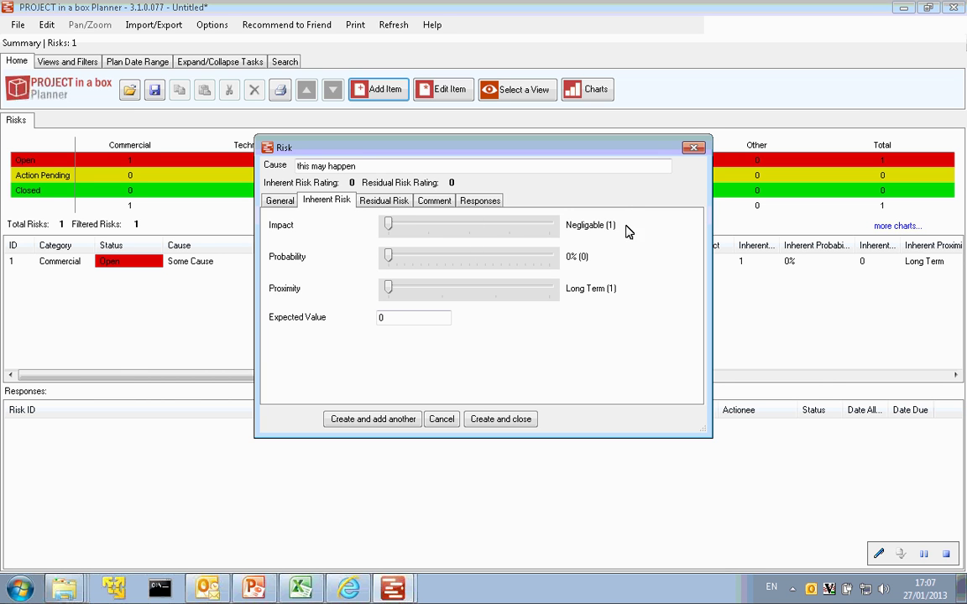
{"action": "left_click", "coordinate": [430, 227]}
{"action": "left_click_drag", "start_coordinate": [390, 257], "coordinate": [485, 261]}
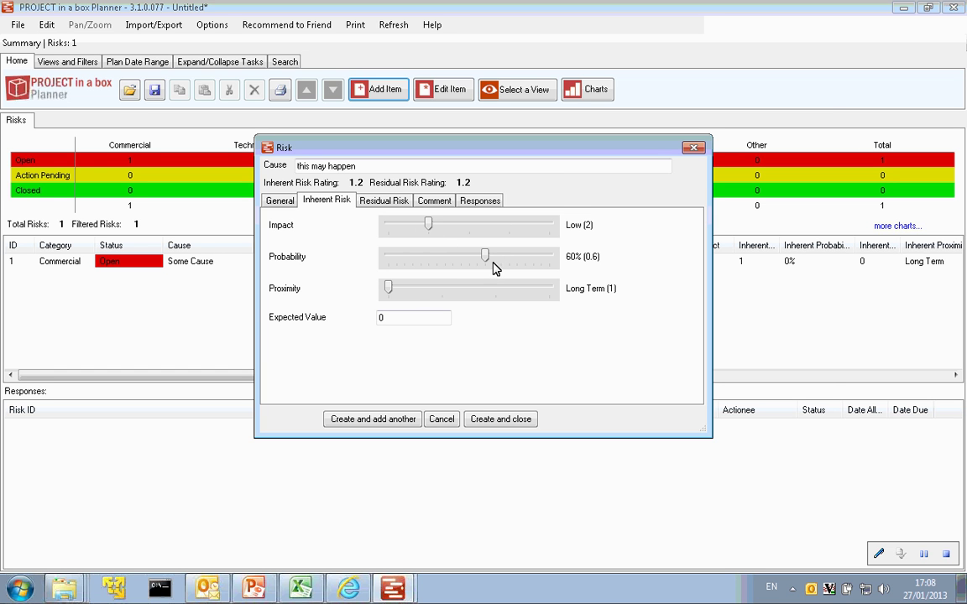
{"action": "left_click_drag", "start_coordinate": [388, 288], "coordinate": [497, 299]}
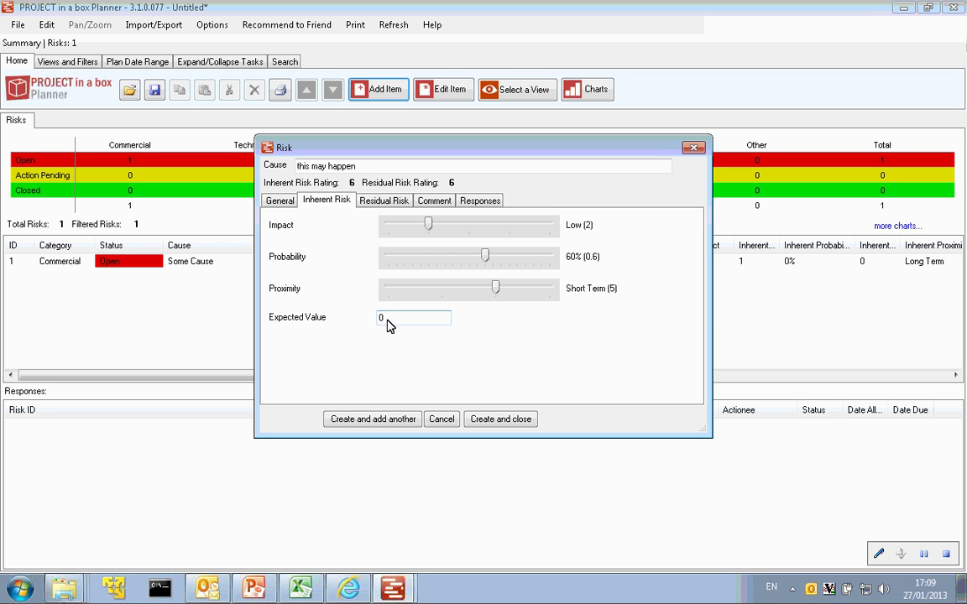
{"action": "left_click_drag", "start_coordinate": [388, 322], "coordinate": [375, 322]}
{"action": "type", "text": "500"}
{"action": "left_click", "coordinate": [373, 420]}
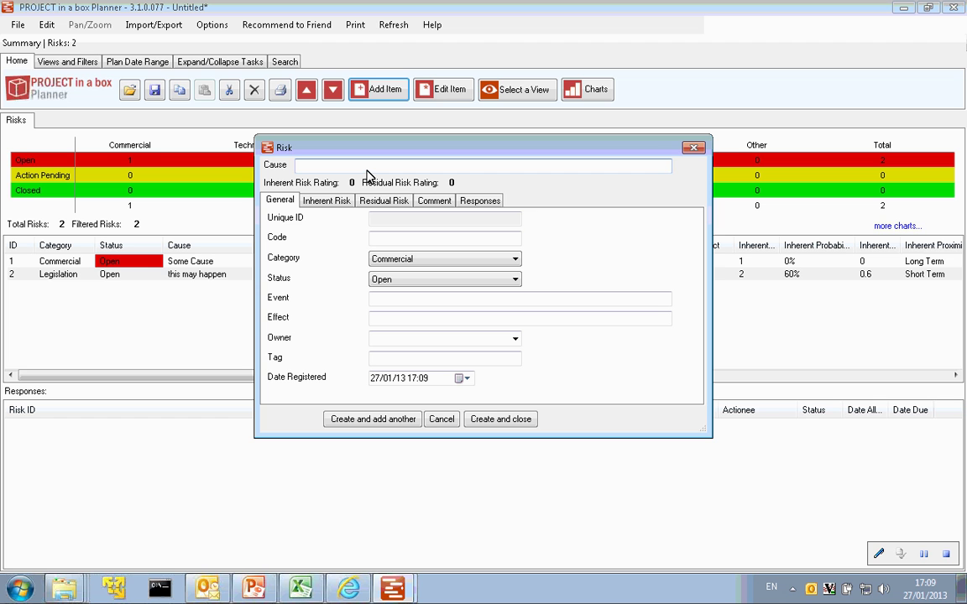
Fill in the second new risk with cause "next item" and code "external", and enter the owner's name.
{"action": "type", "text": "n"}
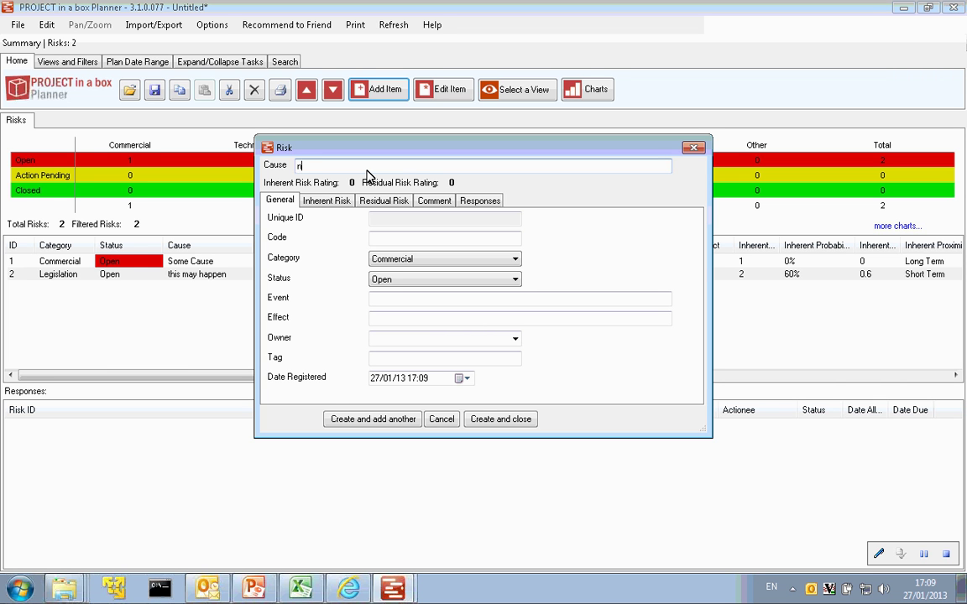
{"action": "type", "text": "ext item"}
{"action": "left_click", "coordinate": [387, 240]}
{"action": "type", "text": "e"}
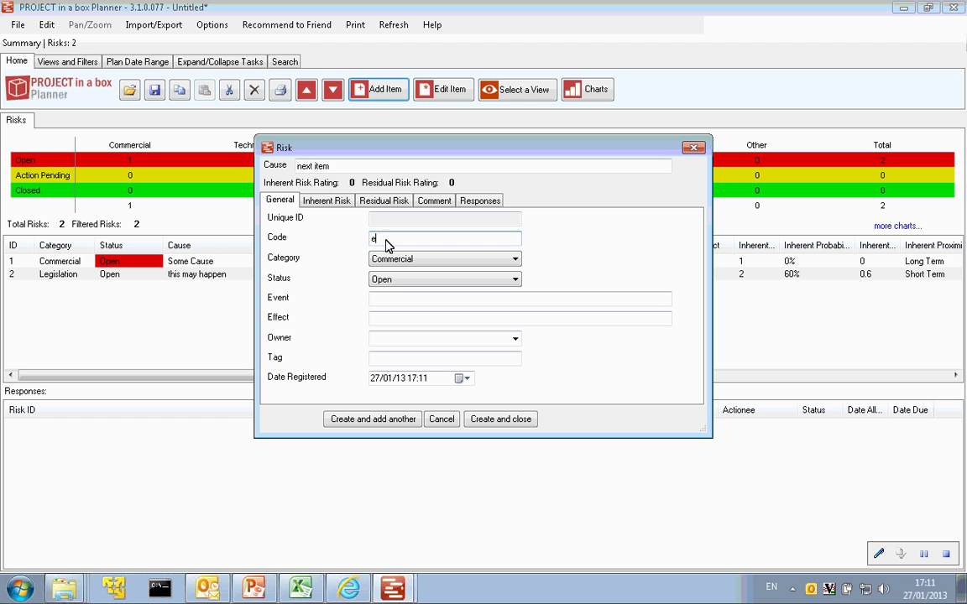
{"action": "type", "text": "xternal"}
{"action": "left_click", "coordinate": [434, 340]}
{"action": "type", "text": "pete"}
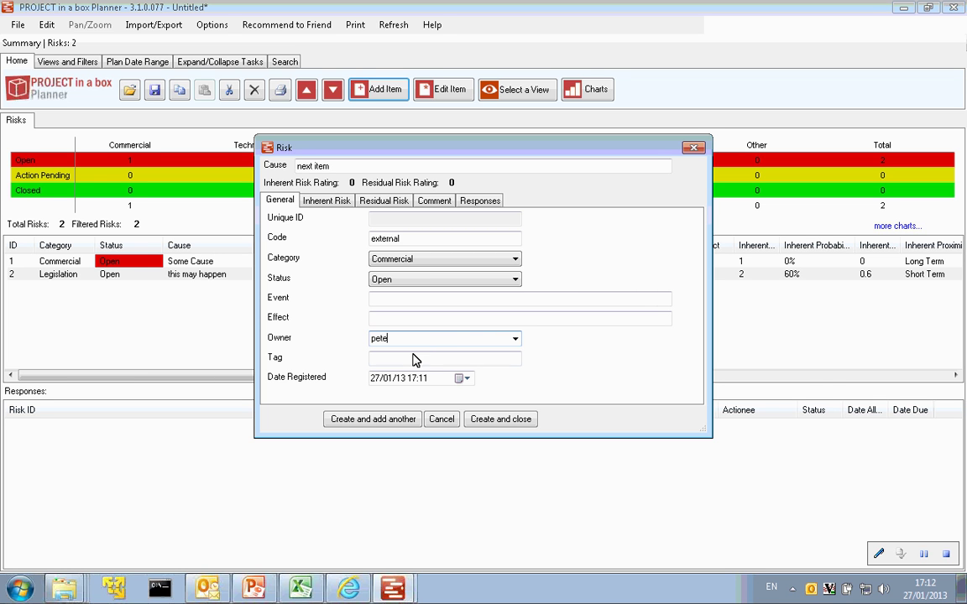
{"action": "left_click", "coordinate": [412, 358]}
Set the inherent risk to Medium impact, 40% probability, Medium Term proximity and expected value 20000, and create the risk without adding another.
{"action": "left_click", "coordinate": [326, 201]}
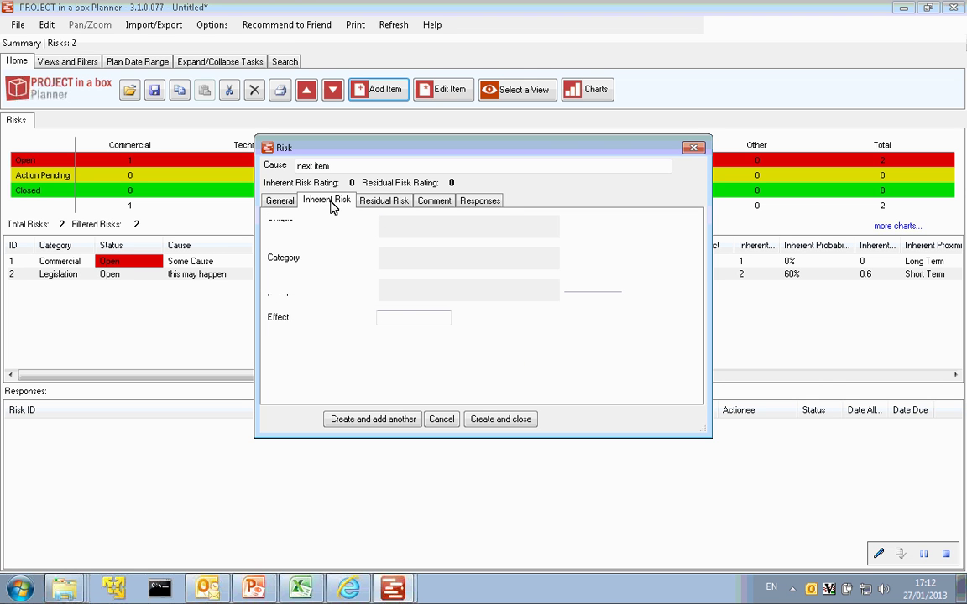
{"action": "left_click_drag", "start_coordinate": [392, 229], "coordinate": [490, 231]}
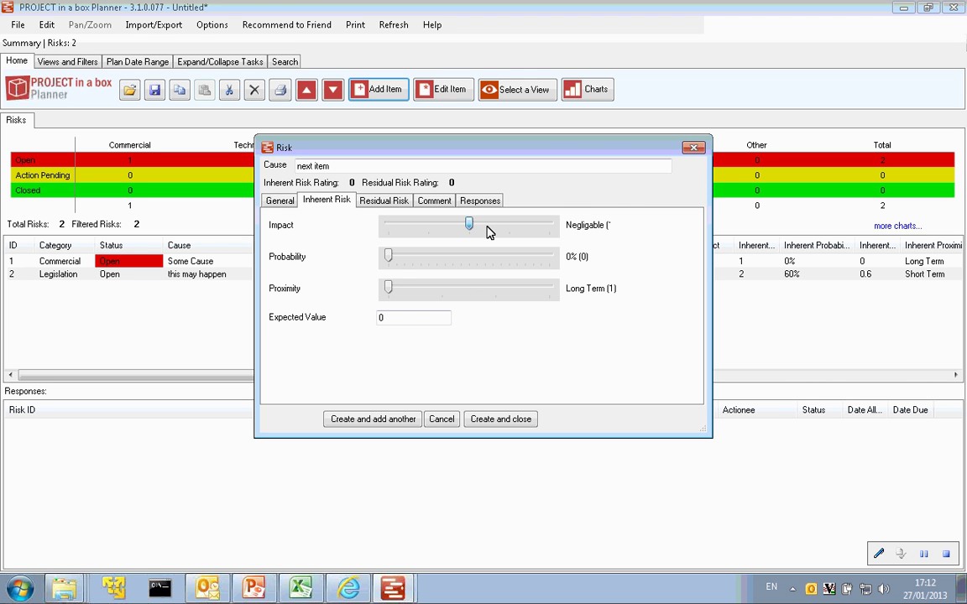
{"action": "left_click", "coordinate": [440, 256]}
{"action": "left_click", "coordinate": [451, 261]}
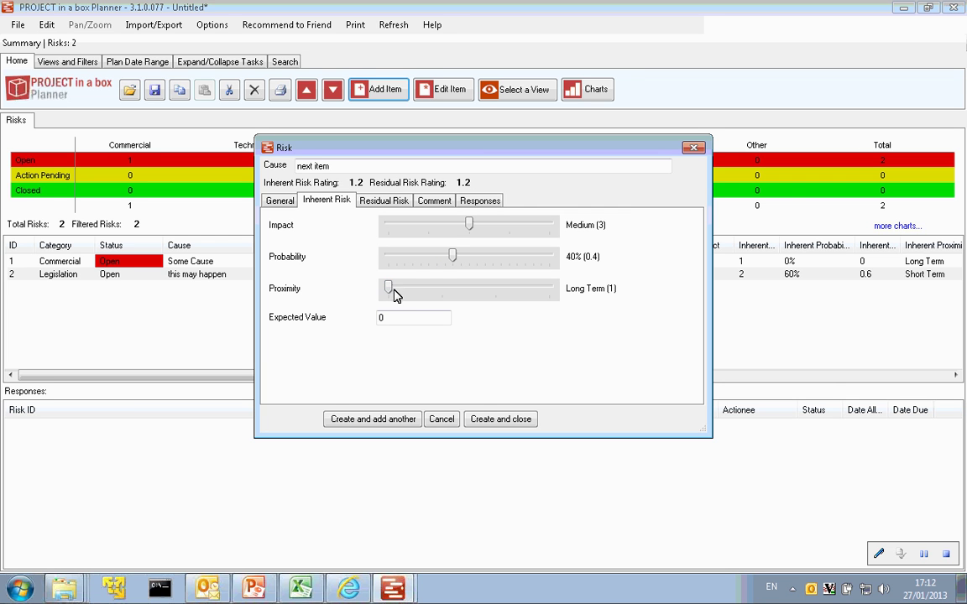
{"action": "left_click", "coordinate": [424, 295]}
{"action": "key", "text": "Tab"}
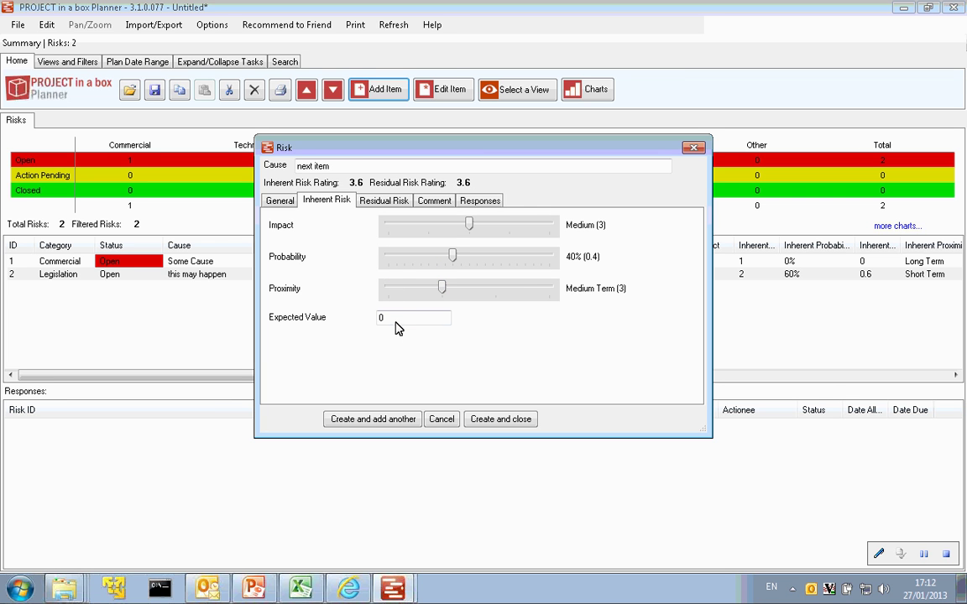
{"action": "type", "text": "20000"}
{"action": "left_click", "coordinate": [501, 421]}
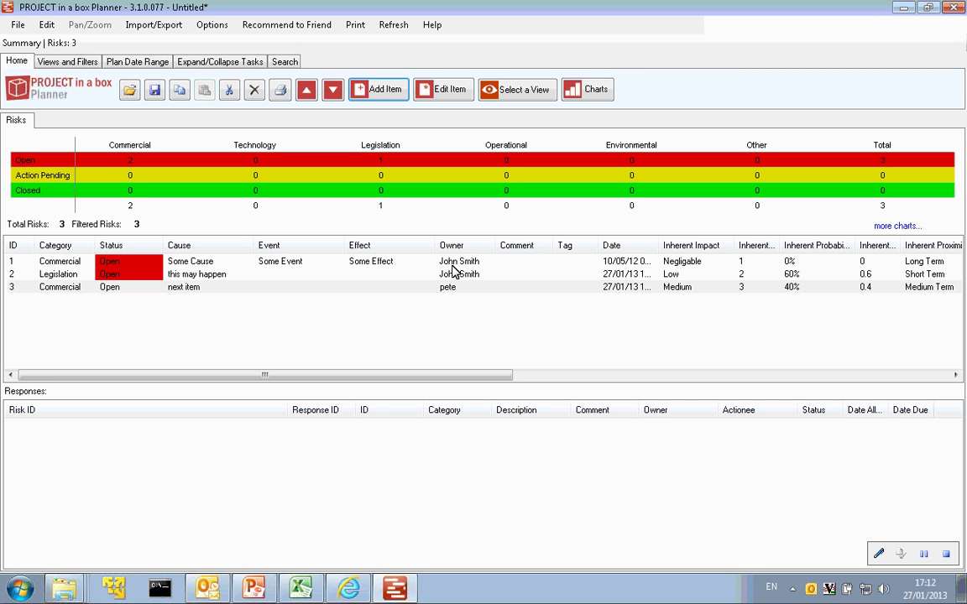
{"action": "left_click", "coordinate": [136, 261]}
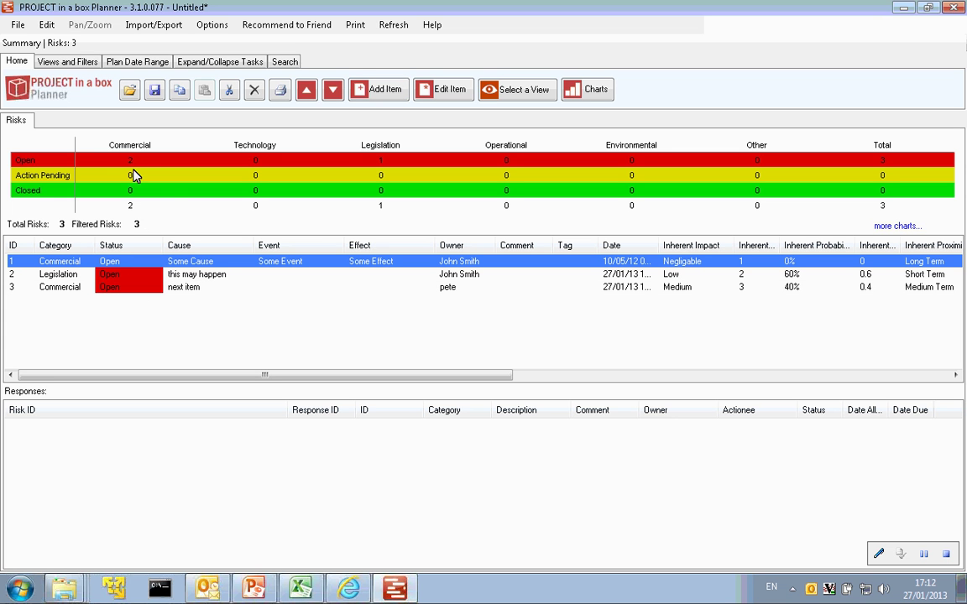